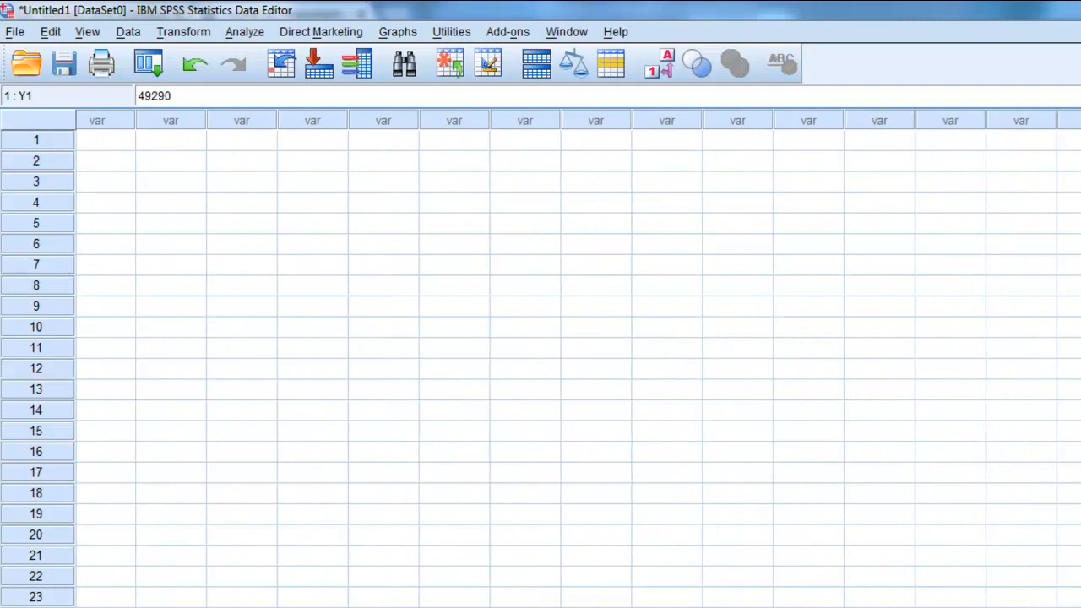
# - Dismiss the Windows color scheme prompt covering the data sheet
pyautogui.hscroll(-5, 578, 358)
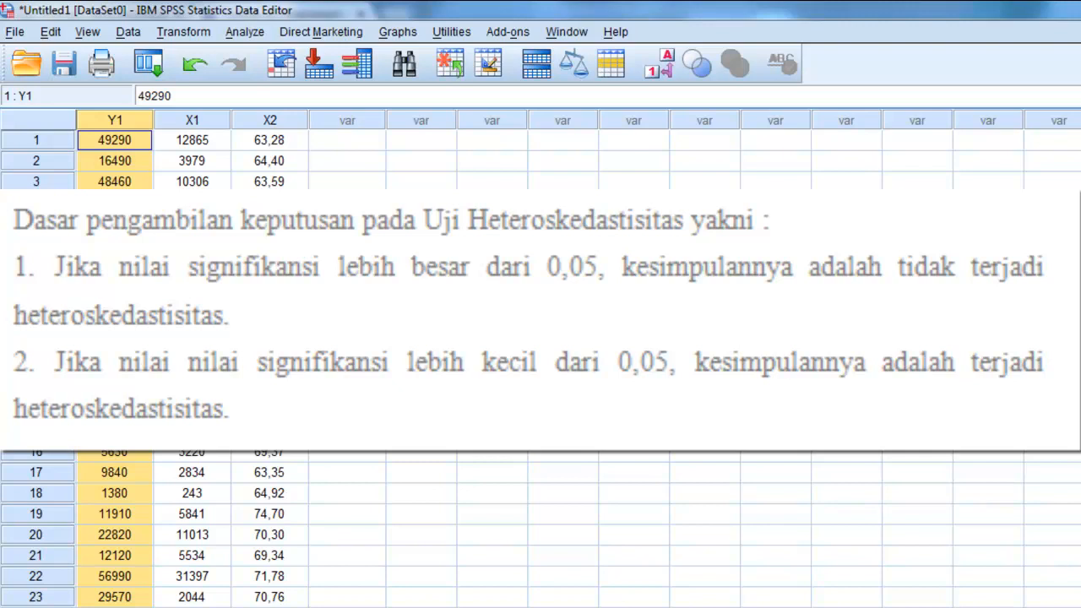
pyautogui.moveTo(153, 120)
pyautogui.mouseDown()
pyautogui.moveTo(110, 120)
pyautogui.moveTo(144, 120)
pyautogui.mouseUp()
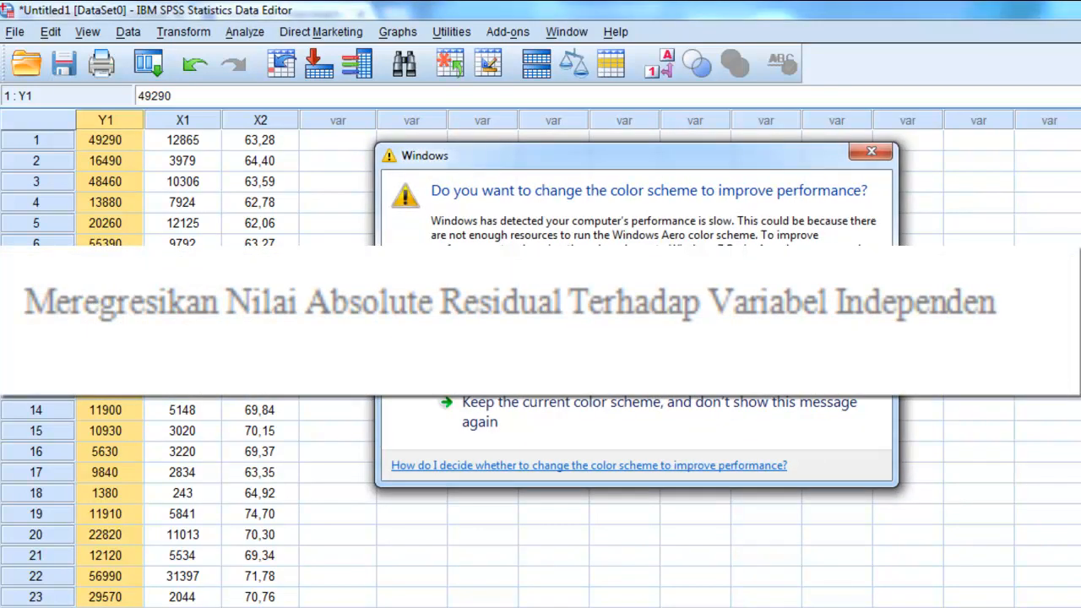
pyautogui.click(871, 152)
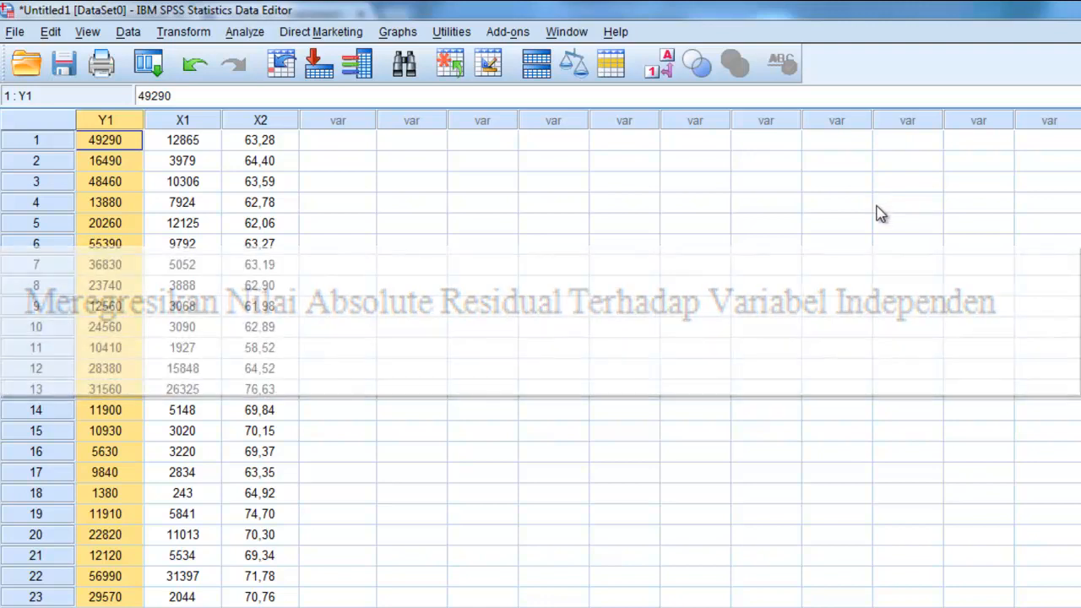
pyautogui.hscroll(4, 541, 363)
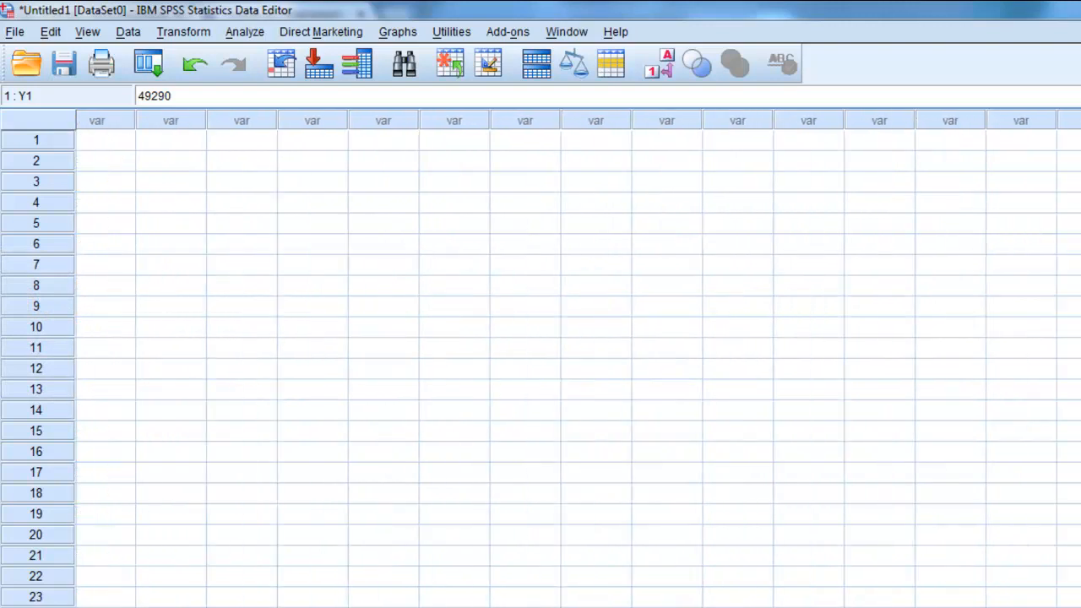
pyautogui.hscroll(-4, 541, 363)
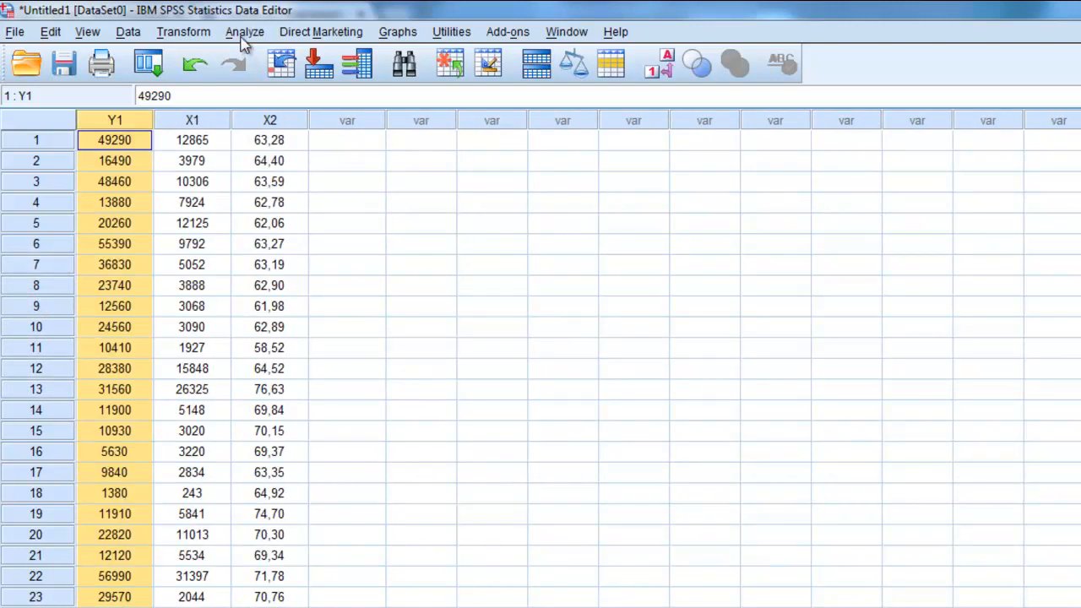
# - Run a linear regression with Y1 as dependent and X1 and X2 as independents, saving the unstandardized residuals
pyautogui.click(183, 123)
pyautogui.click(143, 124)
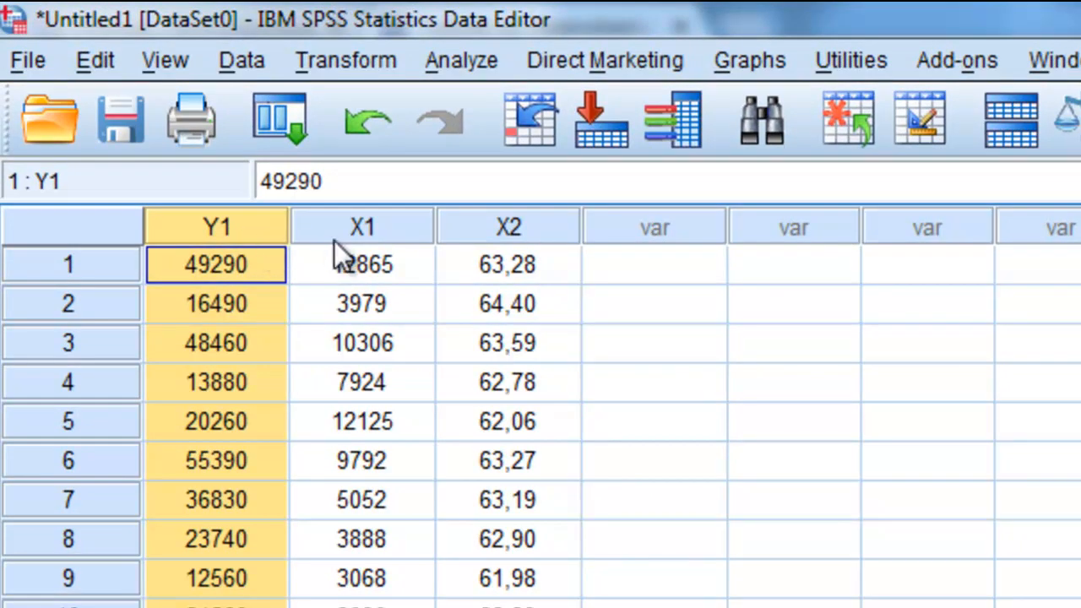
pyautogui.click(369, 239)
pyautogui.click(475, 231)
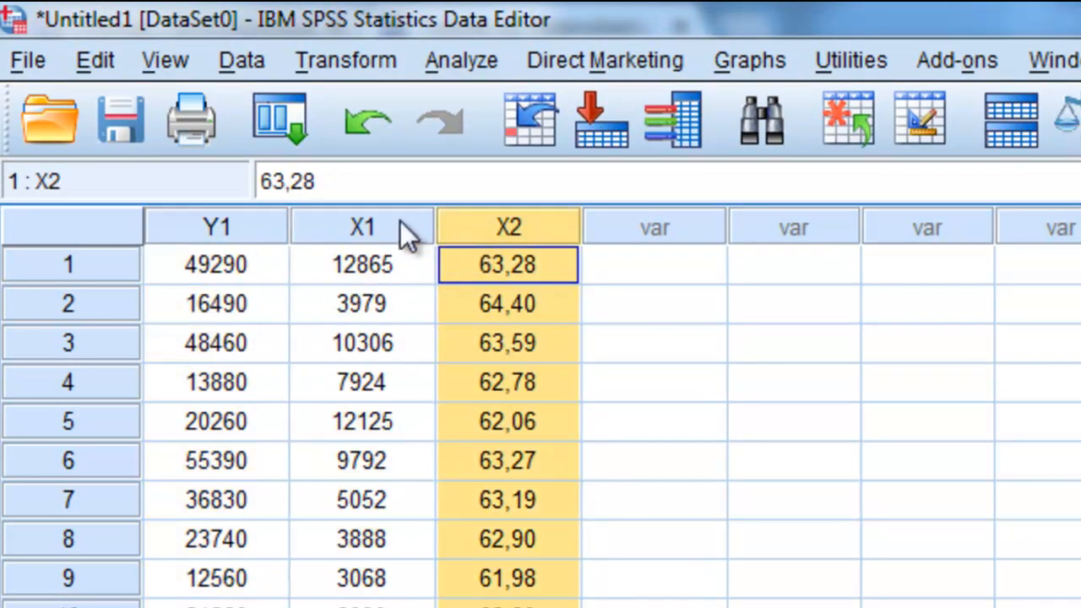
pyautogui.click(448, 63)
pyautogui.moveTo(612, 447)
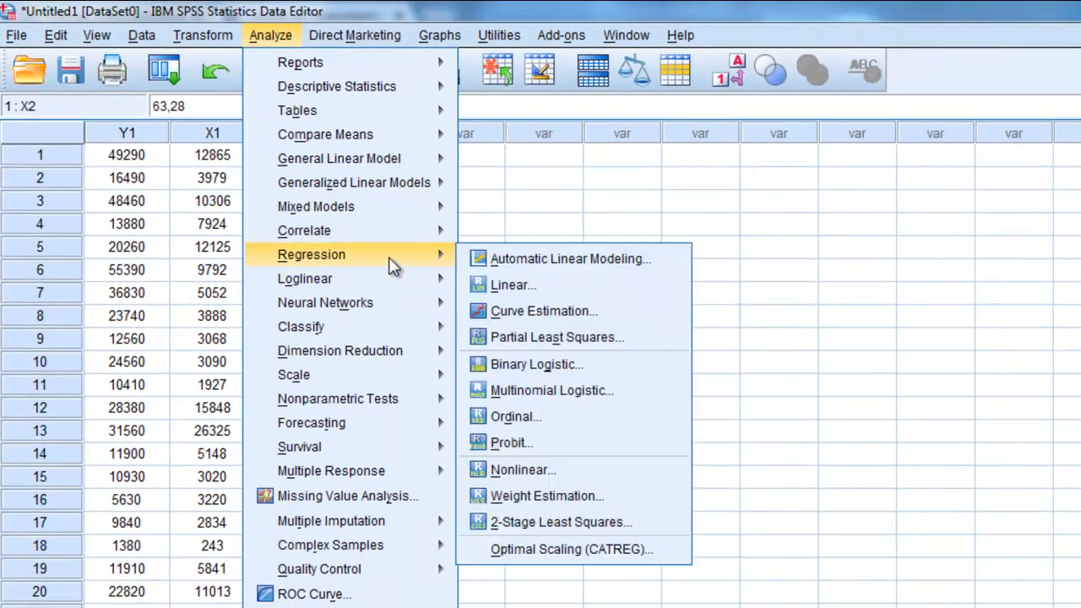
pyautogui.click(511, 286)
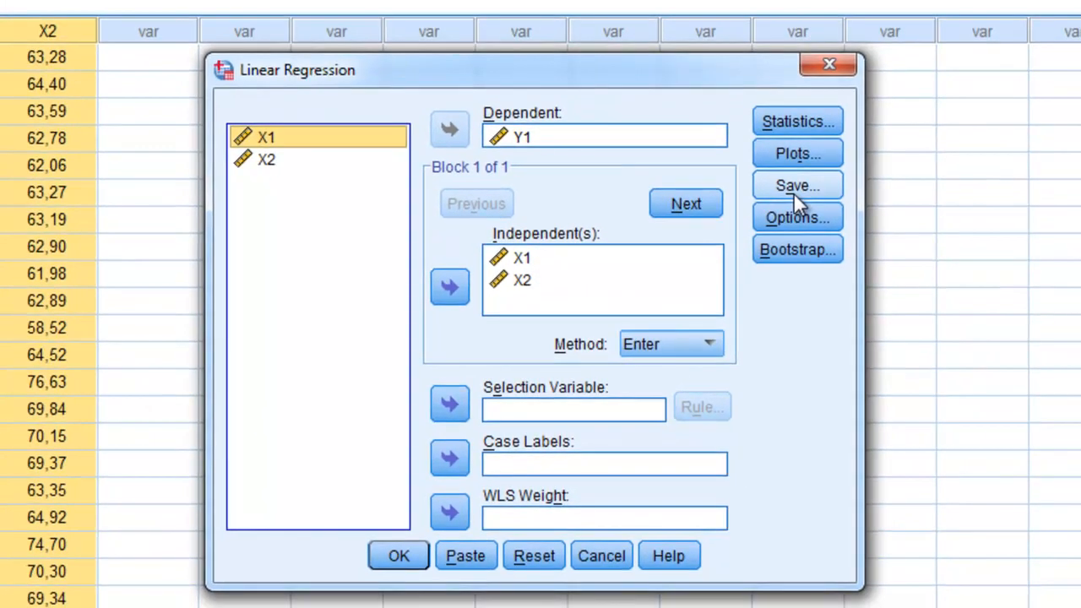
pyautogui.click(809, 181)
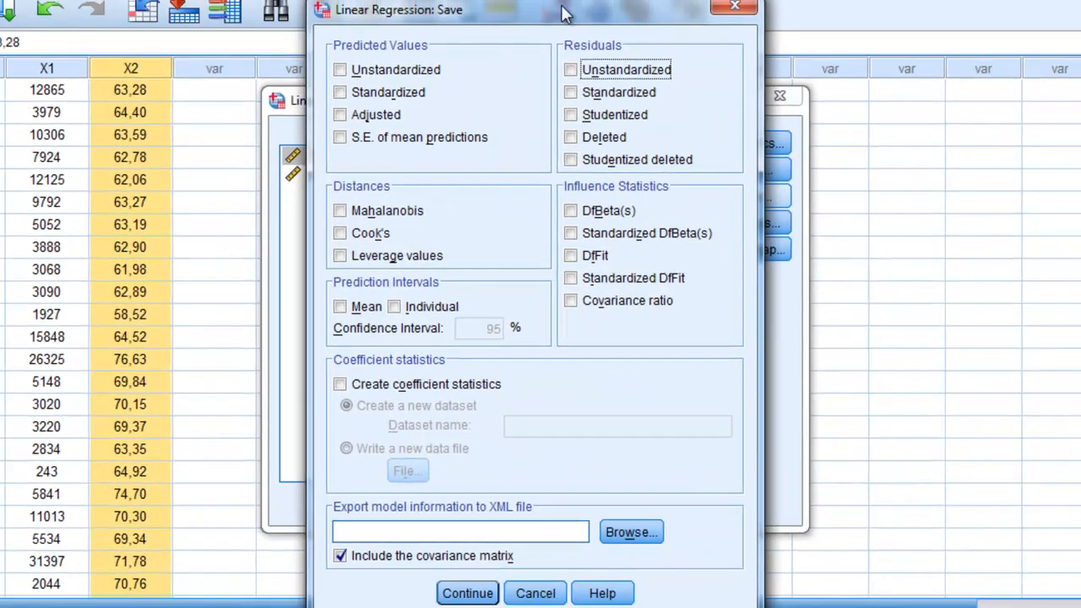
pyautogui.click(609, 34)
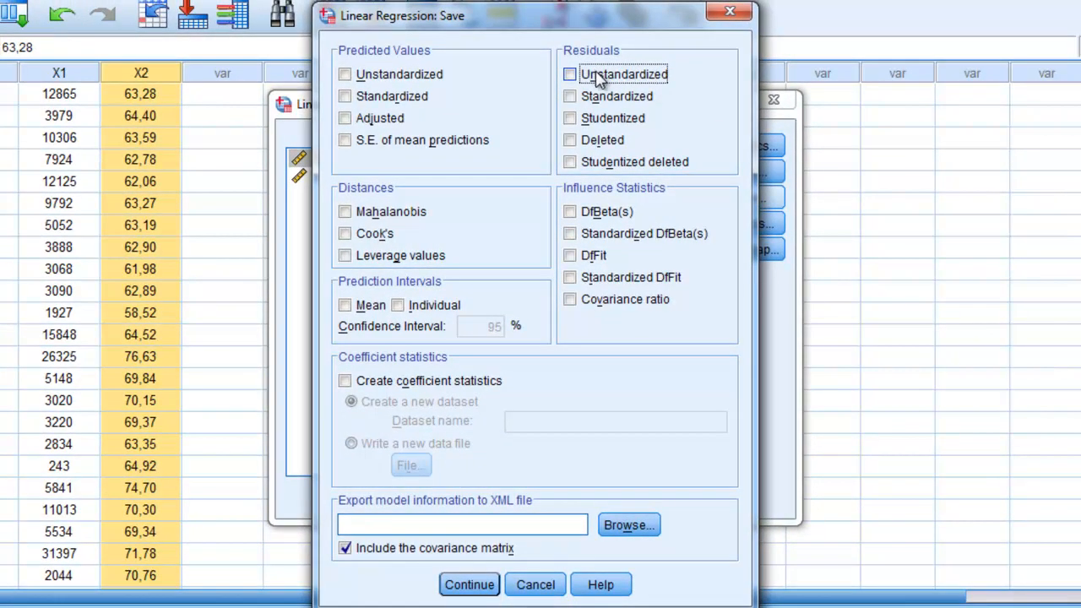
pyautogui.click(579, 76)
pyautogui.click(480, 591)
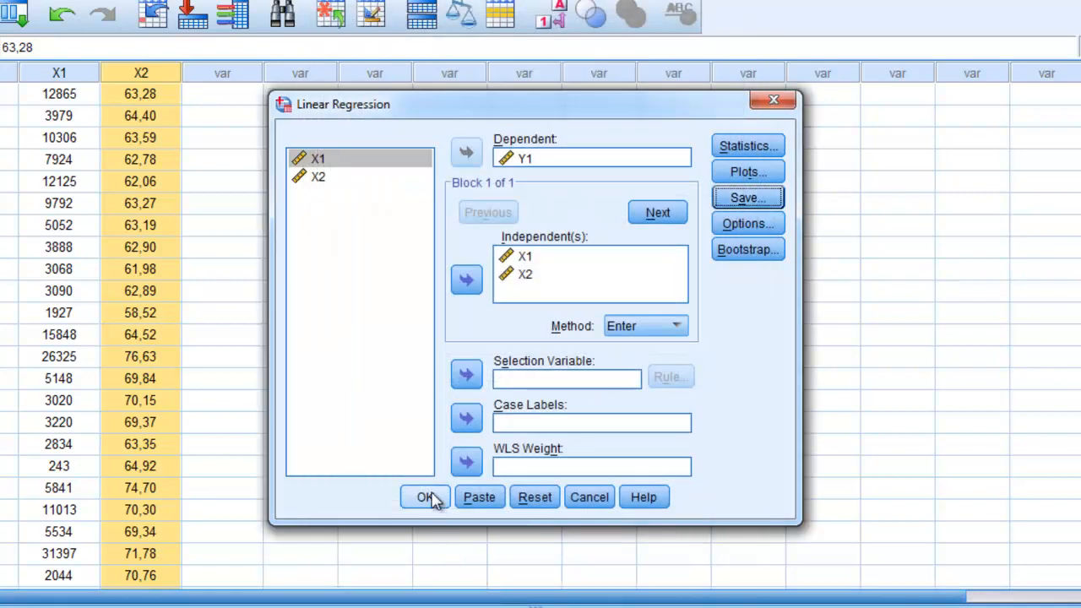
pyautogui.click(425, 497)
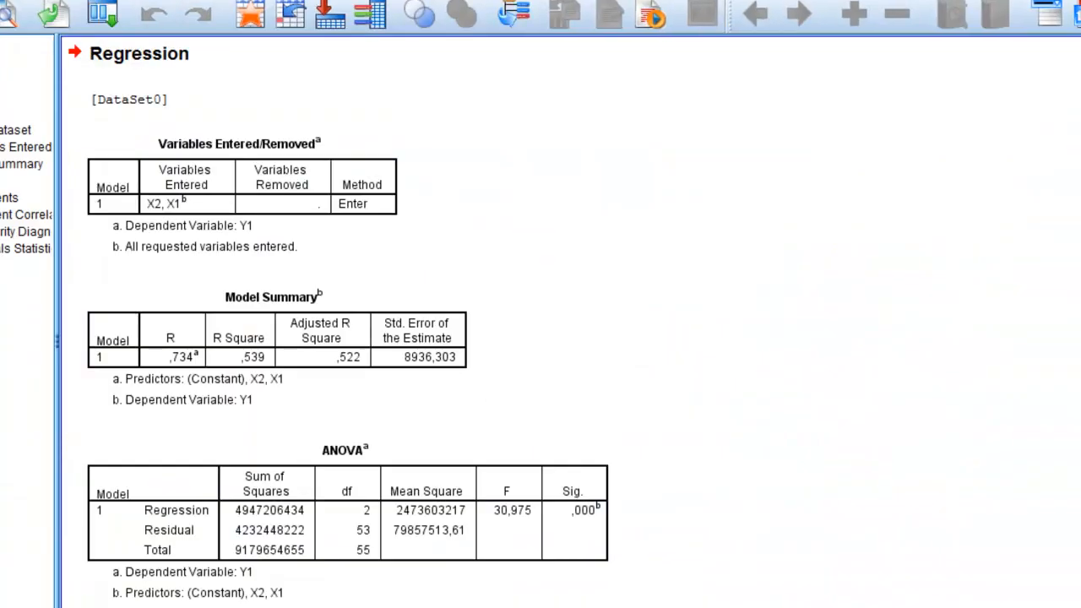
# - Return to the data sheet and select the residual column RES_1
pyautogui.moveTo(253, 603)
pyautogui.click(144, 557)
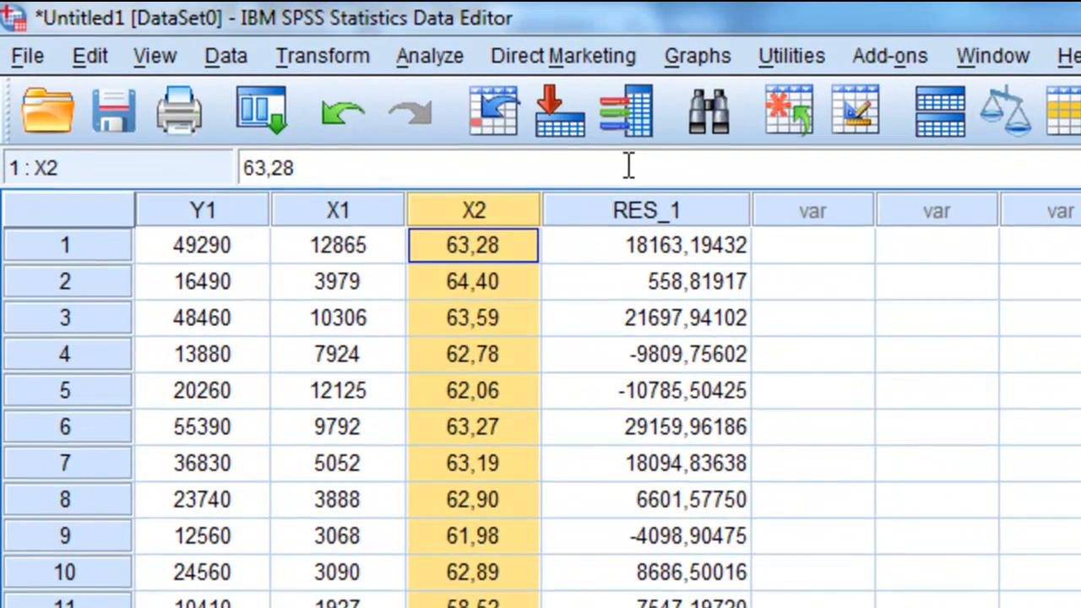
pyautogui.click(657, 218)
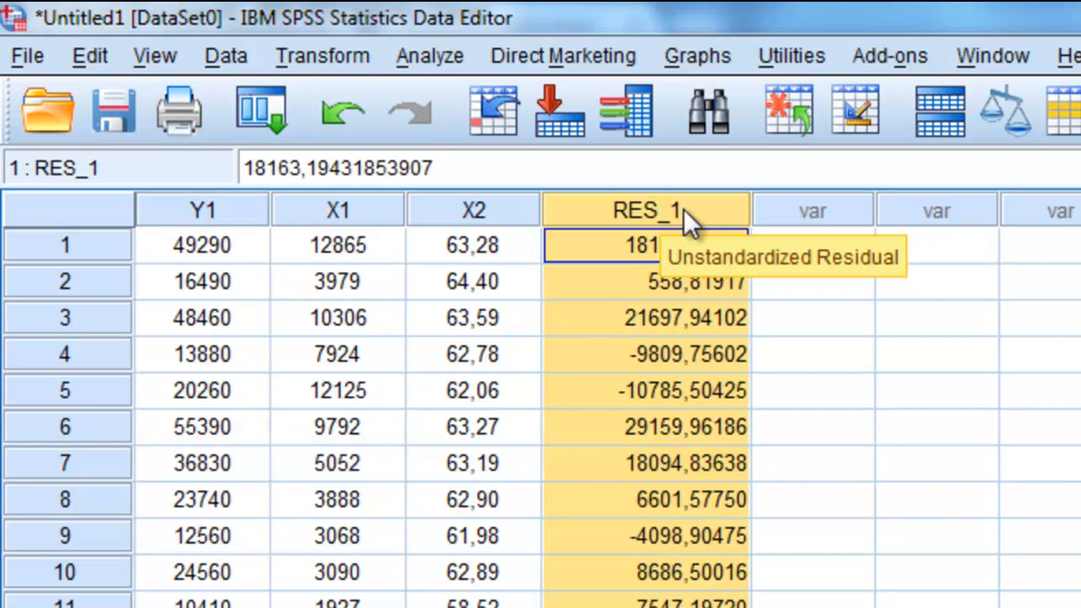
# - Compute the target variable abs_res_1 with the numeric expression ABS_RES(RES_1), using the unstandardized residual variable
pyautogui.click(344, 54)
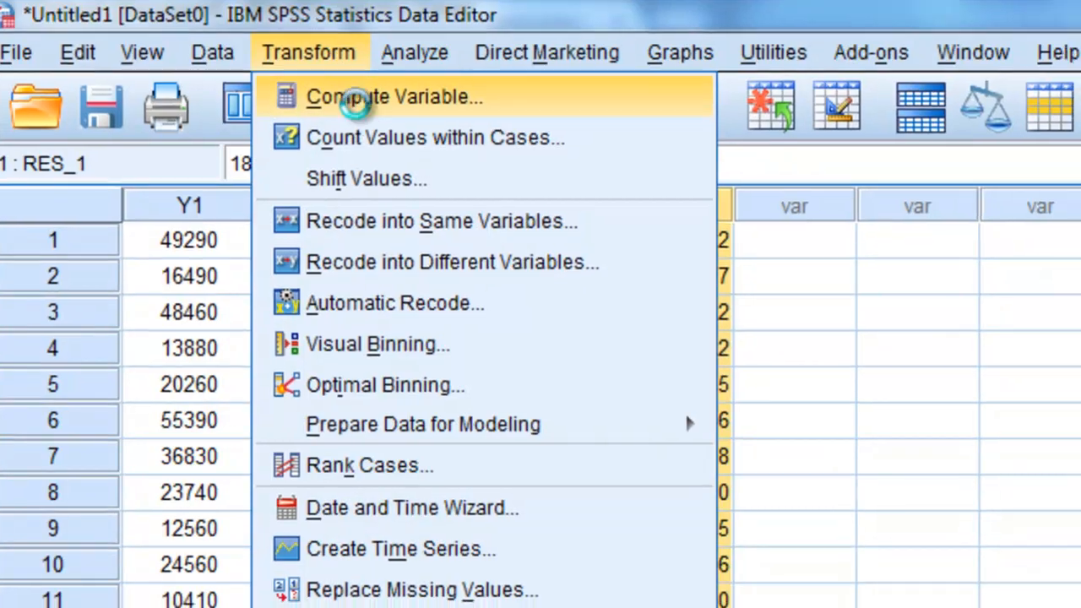
pyautogui.click(372, 103)
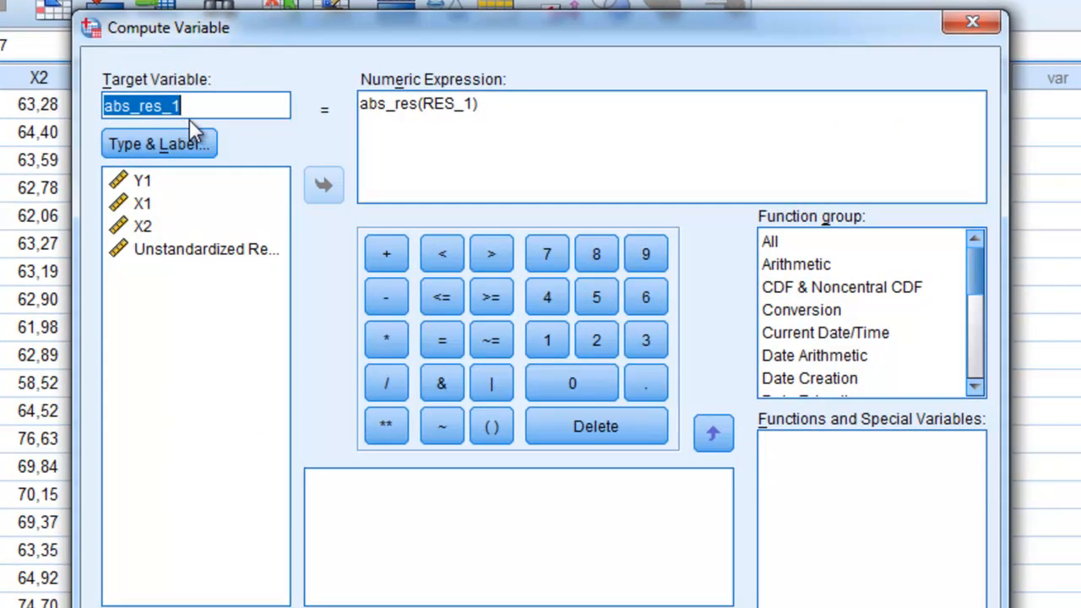
pyautogui.click(198, 106)
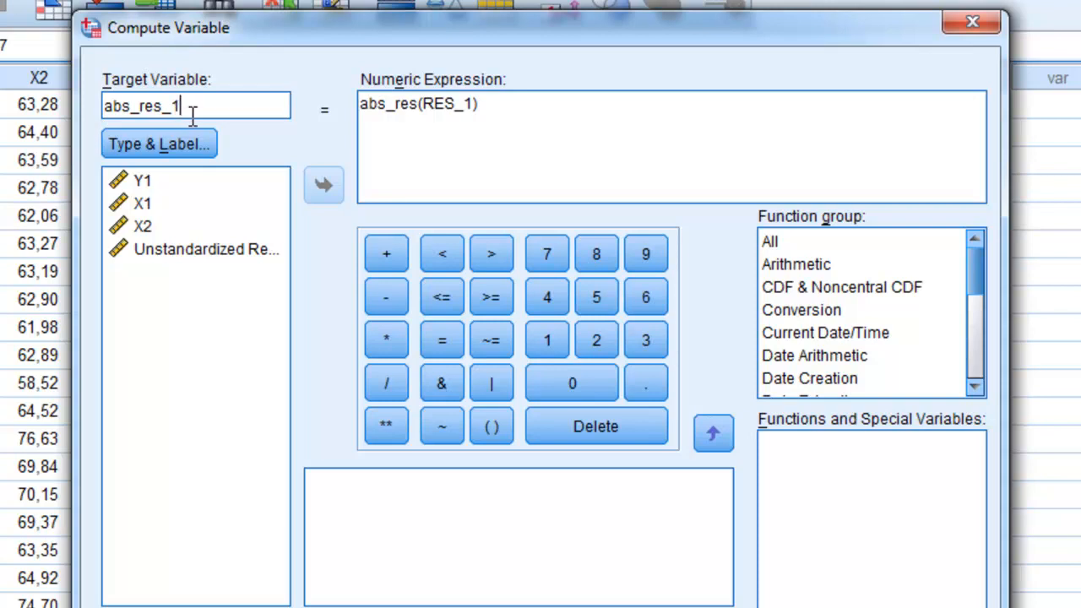
pyautogui.click(496, 118)
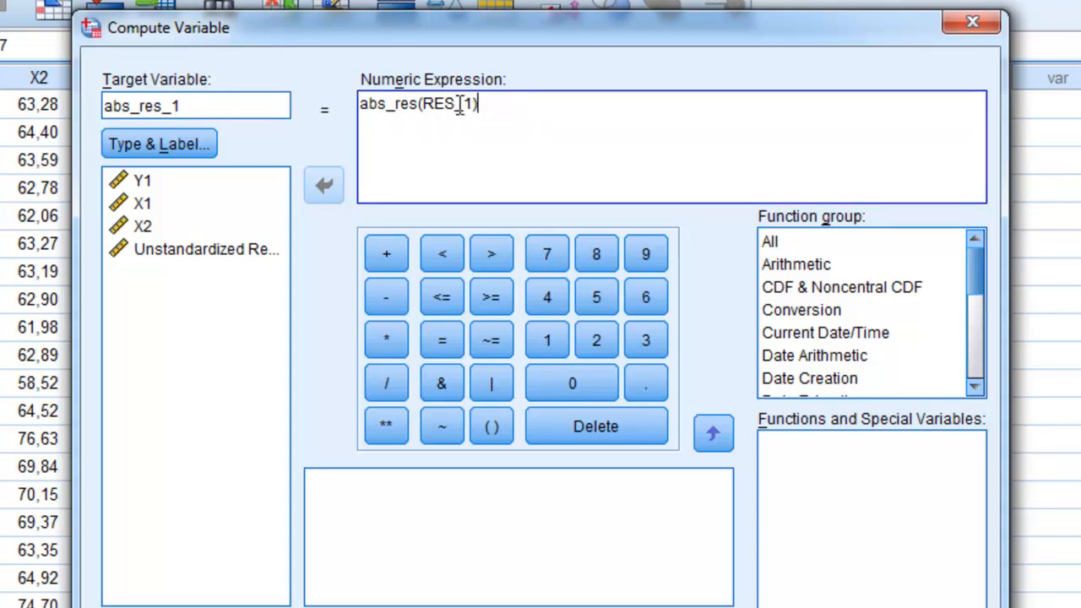
pyautogui.moveTo(495, 102); pyautogui.dragTo(365, 113)
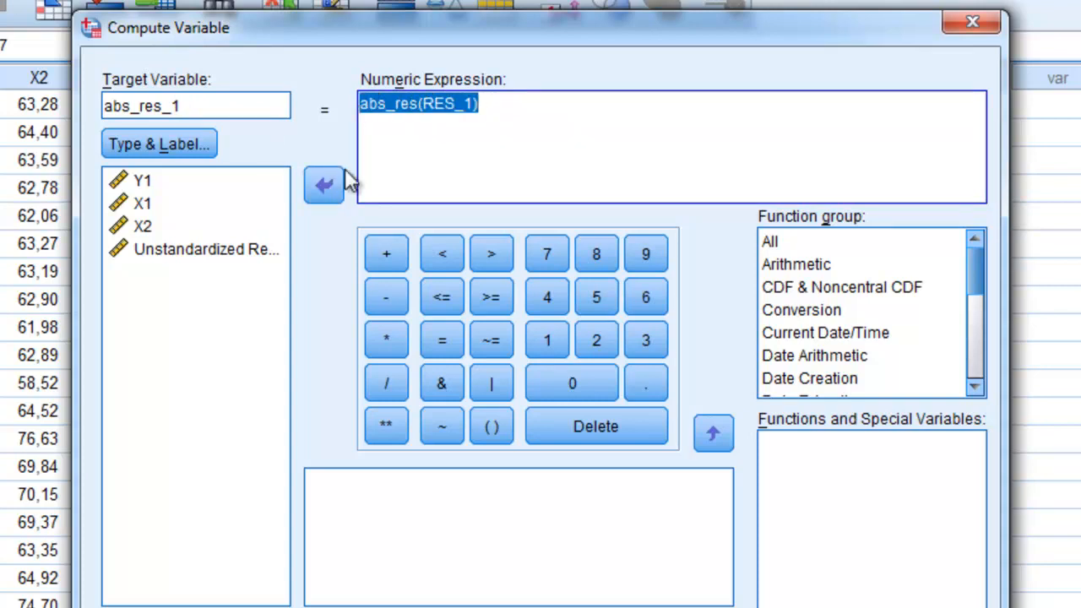
pyautogui.press('Delete')
pyautogui.write('A')
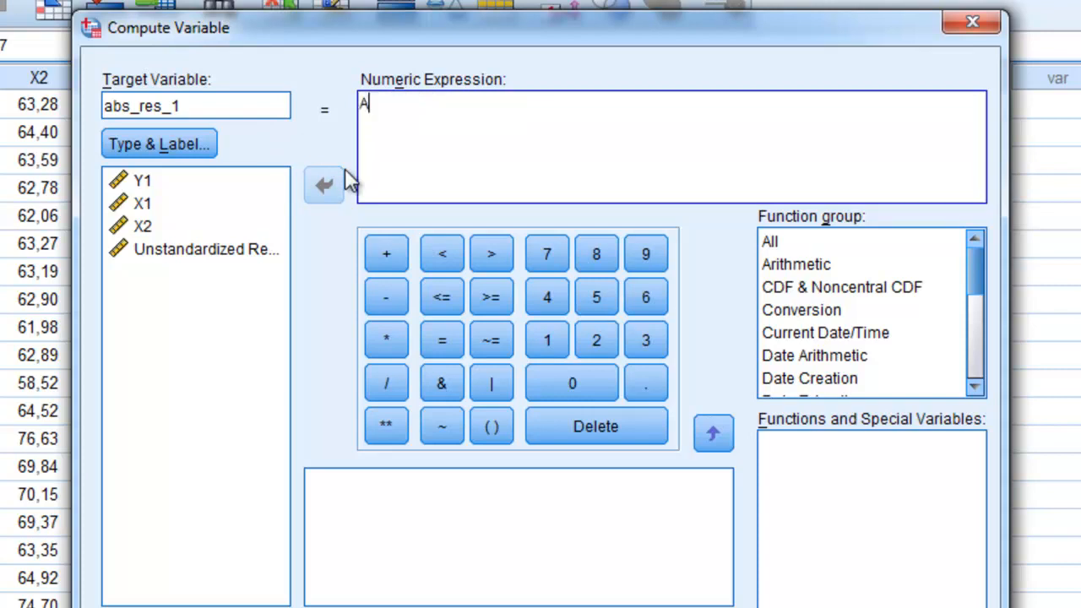
pyautogui.write('BS_RES')
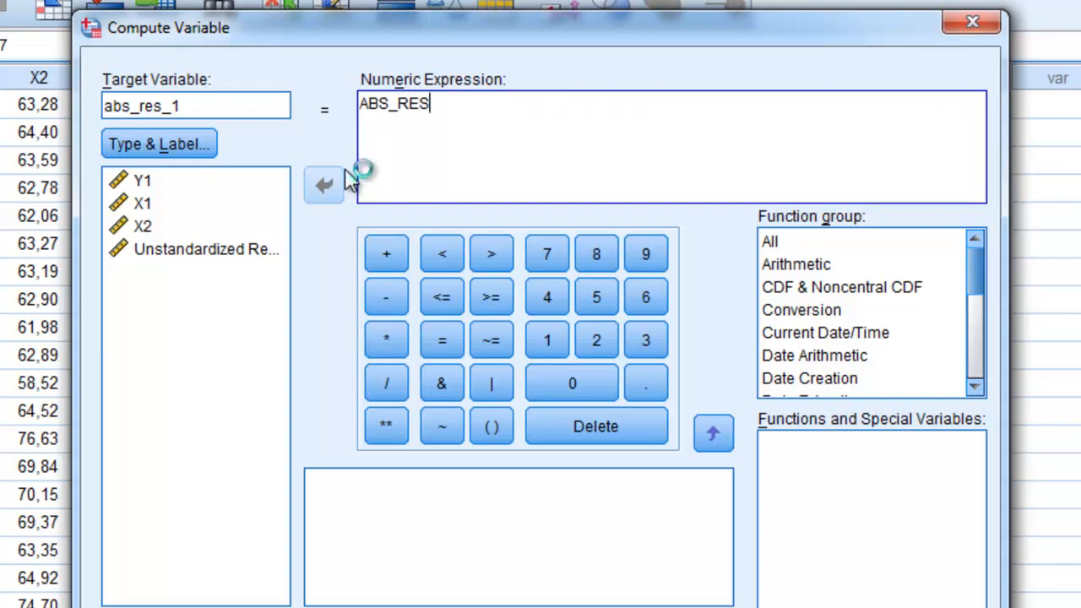
pyautogui.write('(')
pyautogui.click(212, 250)
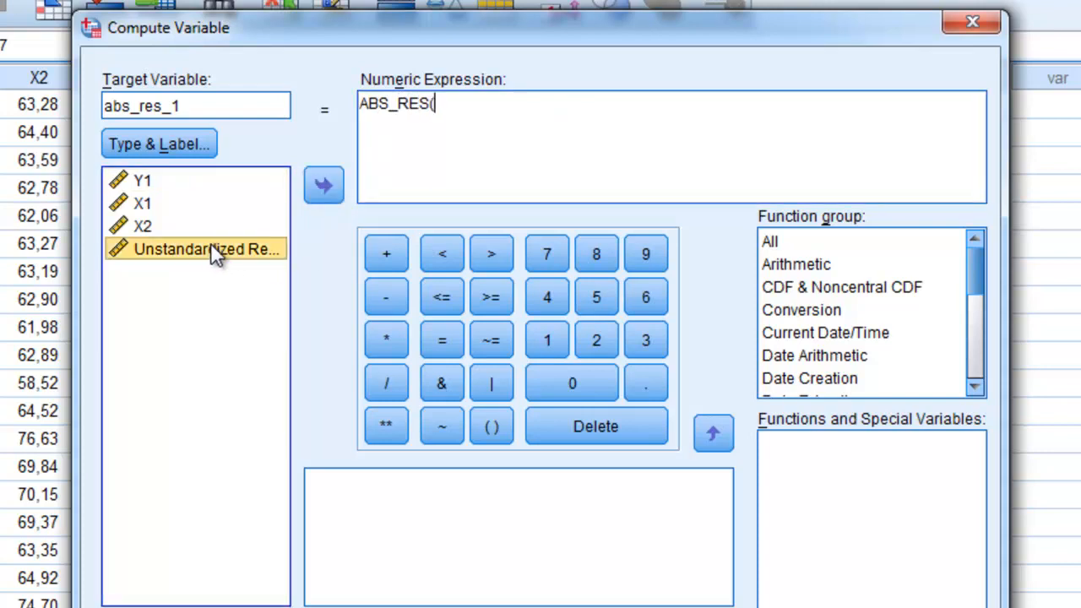
pyautogui.click(325, 187)
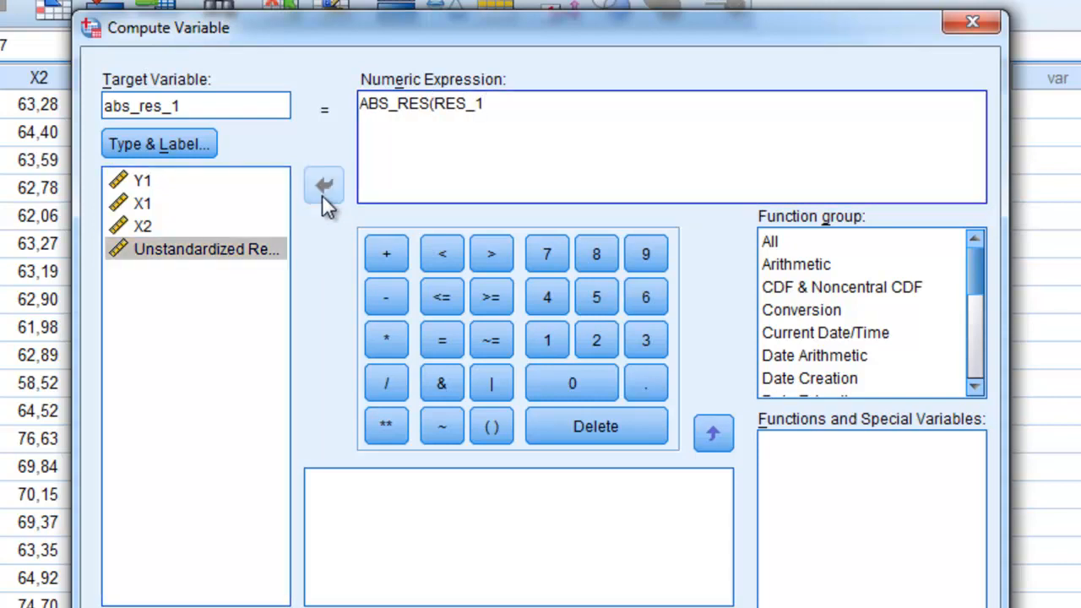
pyautogui.write(')')
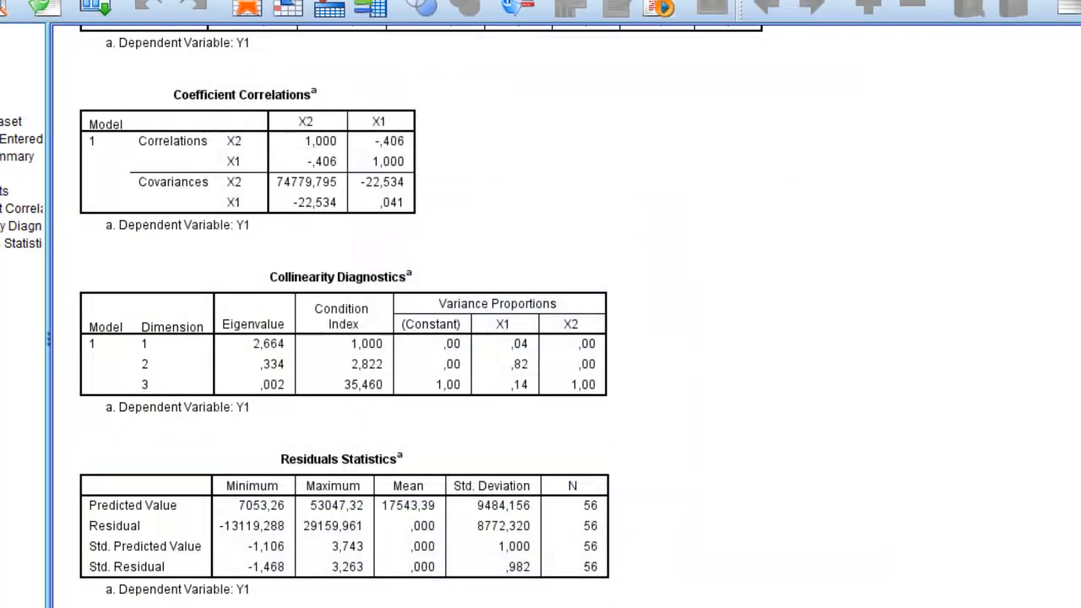
# - Return to the data sheet and compare the RES_1 values with those in abs_res_1, including rows 4 and 5
pyautogui.moveTo(251, 606)
pyautogui.click(178, 581)
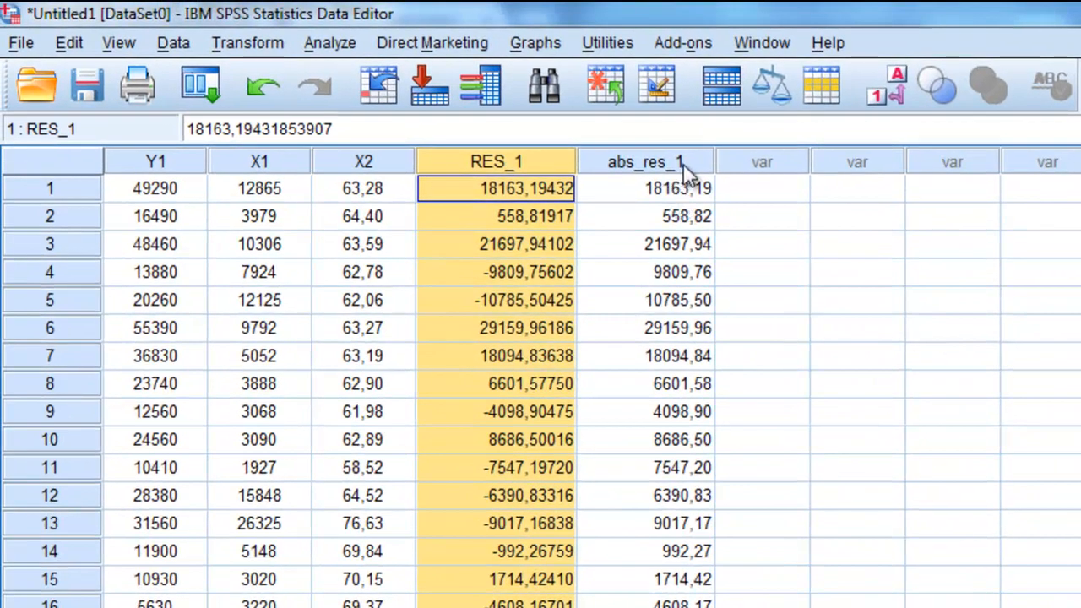
pyautogui.click(683, 162)
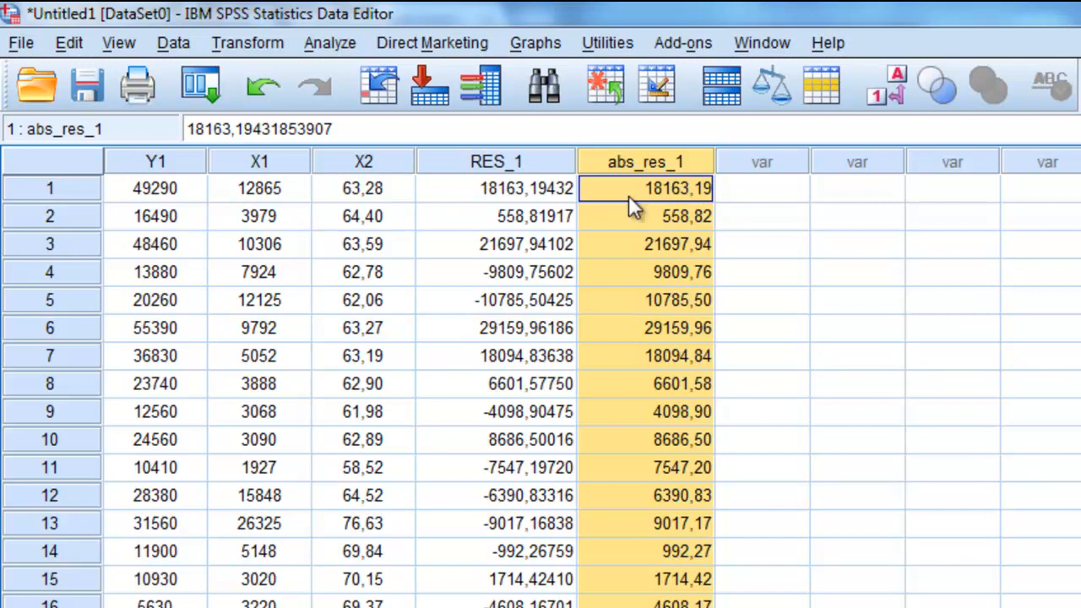
pyautogui.click(523, 160)
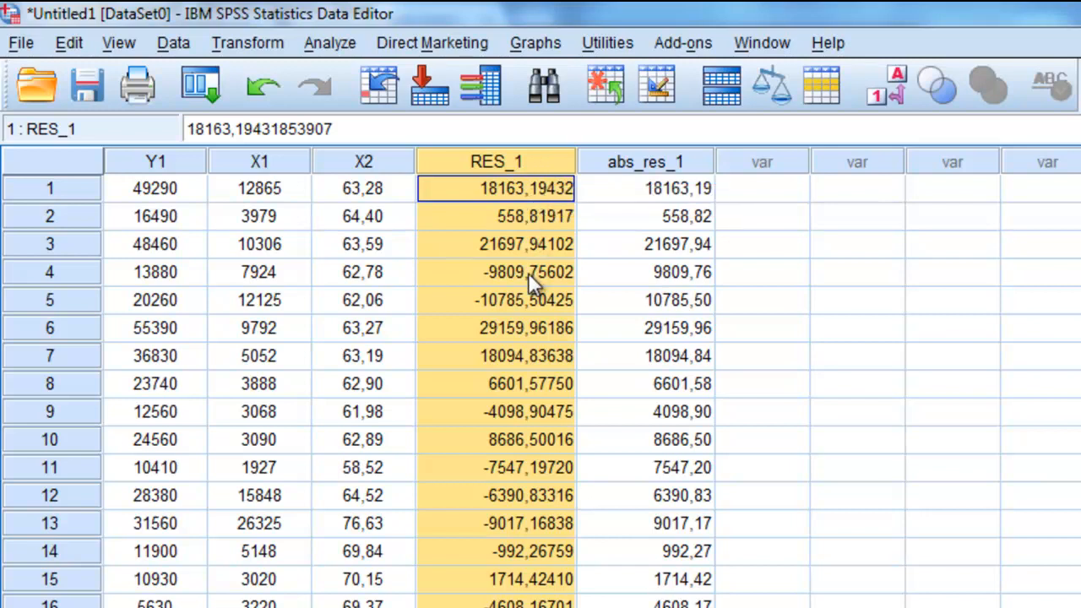
pyautogui.click(675, 304)
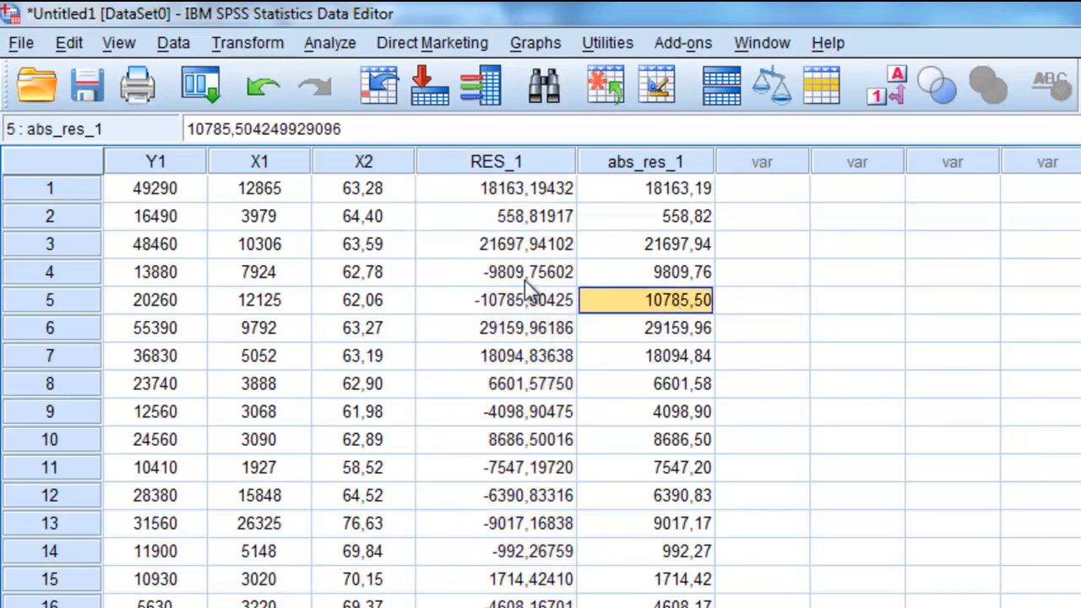
pyautogui.click(543, 272)
pyautogui.click(664, 272)
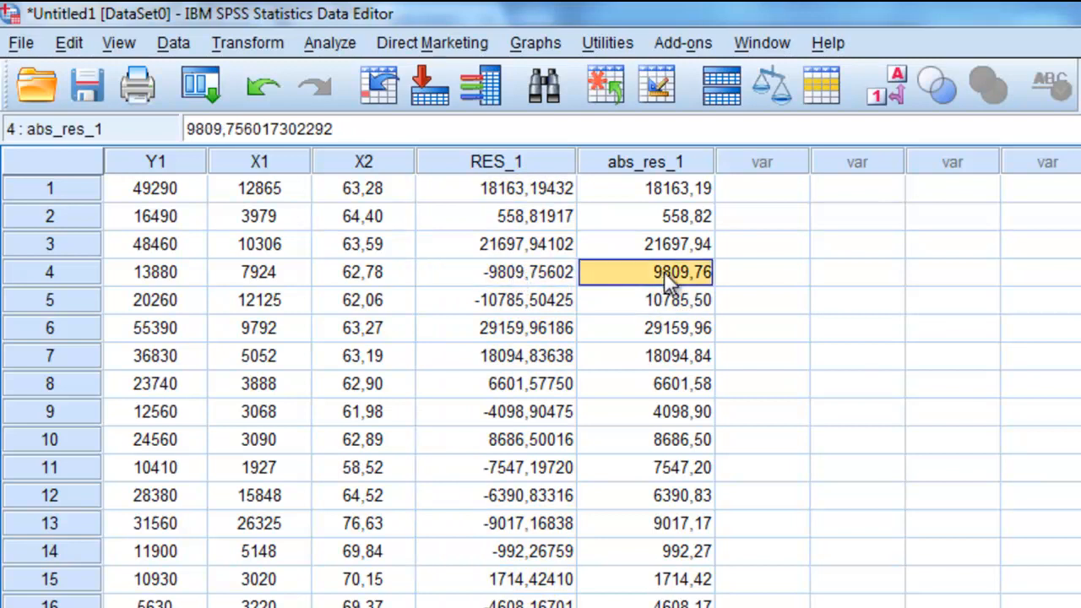
pyautogui.click(688, 157)
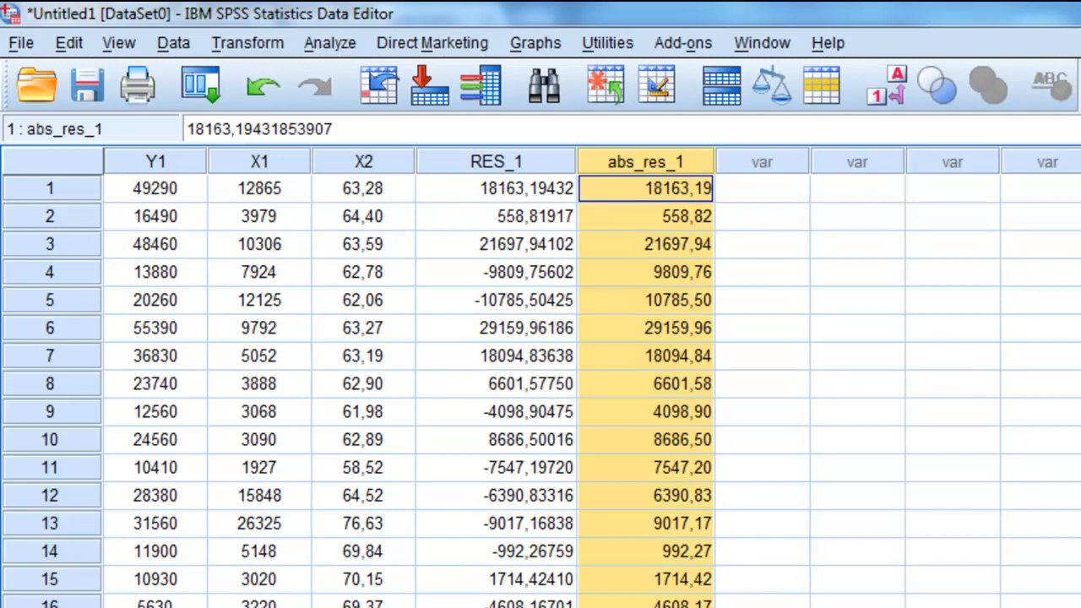
pyautogui.hscroll(4, 592, 377)
pyautogui.hscroll(-4, 591, 378)
# - Set up a linear regression with abs_res_1 as the dependent variable in place of Y1 and X1 and X2 as independents
pyautogui.click(278, 167)
pyautogui.click(355, 160)
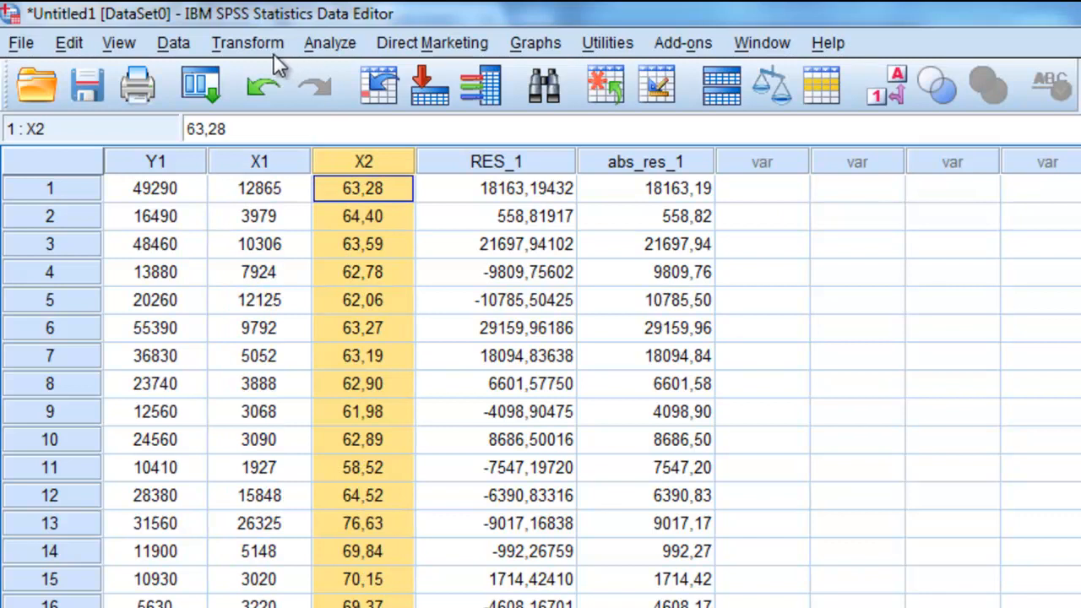
pyautogui.click(325, 48)
pyautogui.moveTo(444, 314)
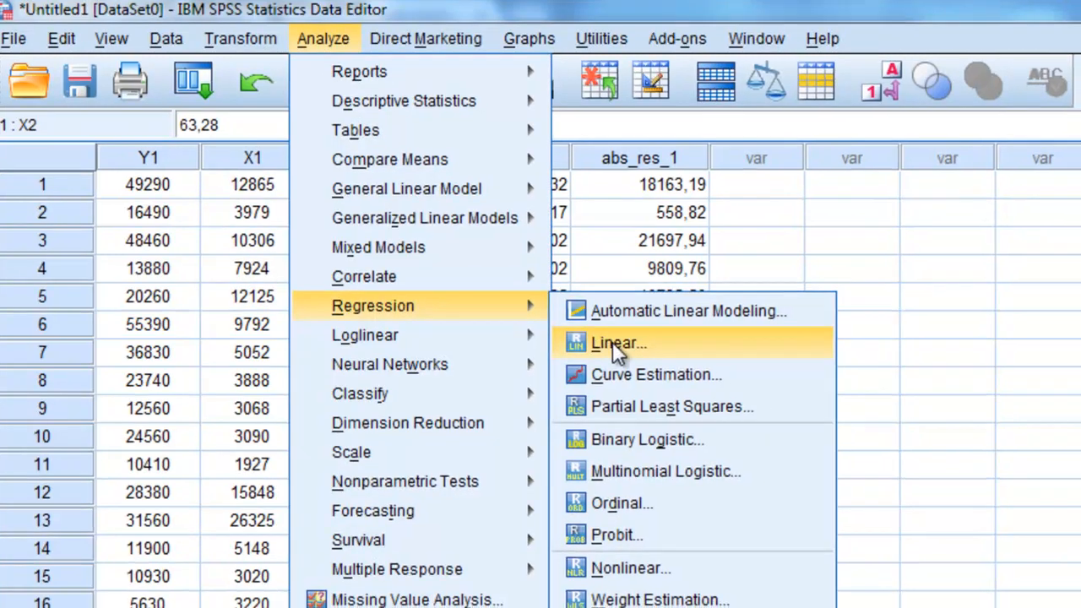
pyautogui.click(612, 341)
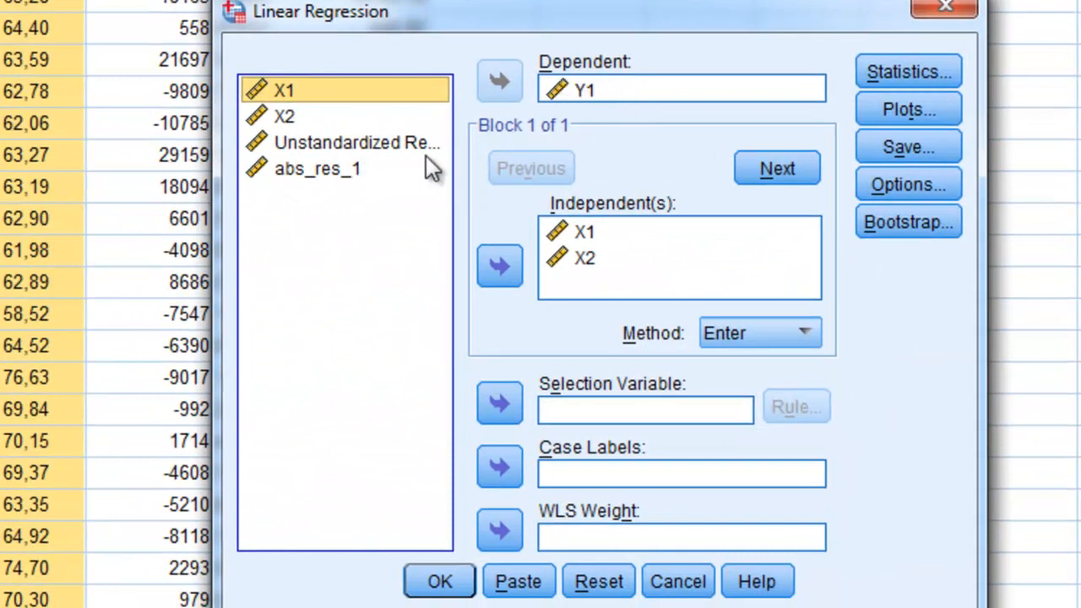
pyautogui.click(577, 89)
pyautogui.click(499, 80)
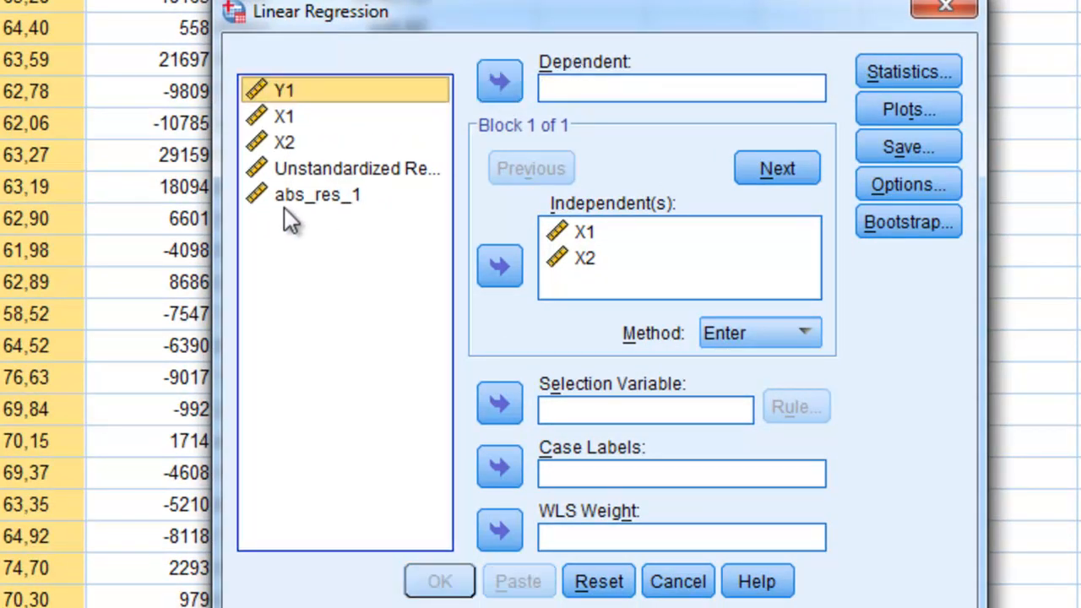
pyautogui.click(295, 198)
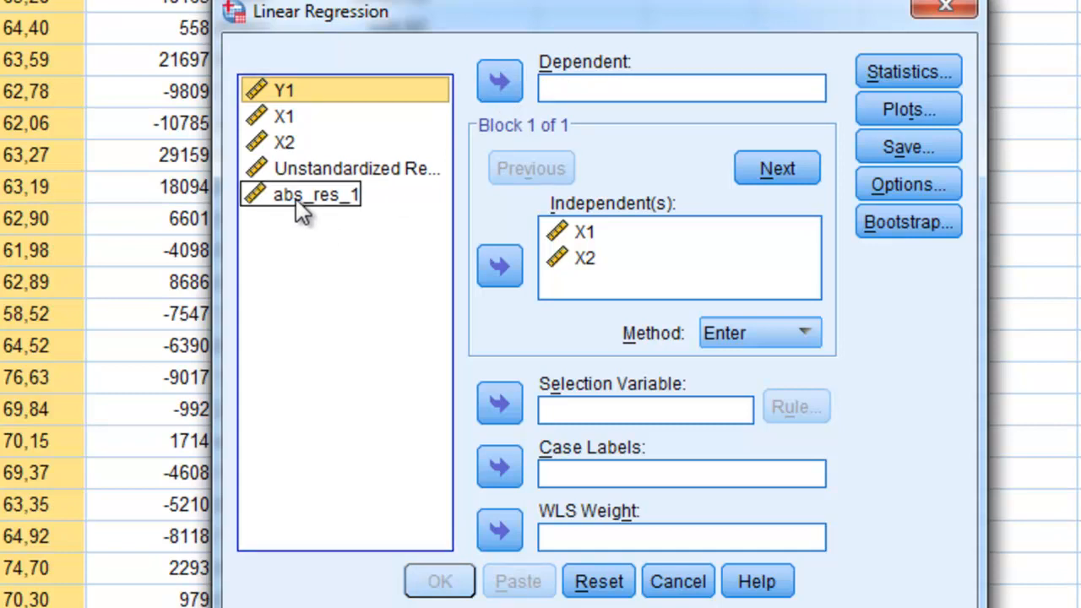
pyautogui.click(296, 199)
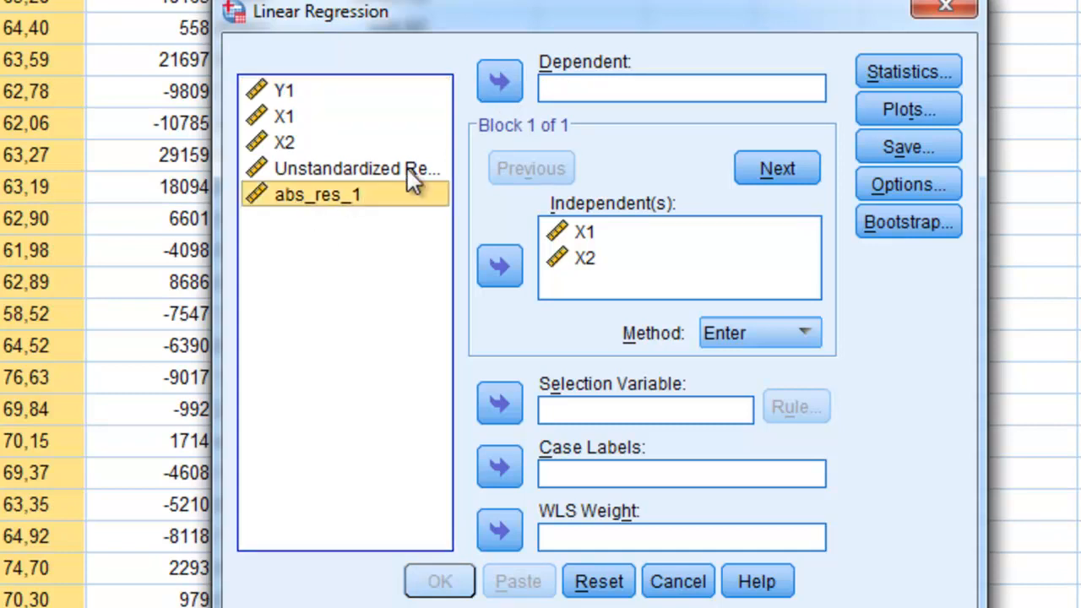
pyautogui.click(495, 84)
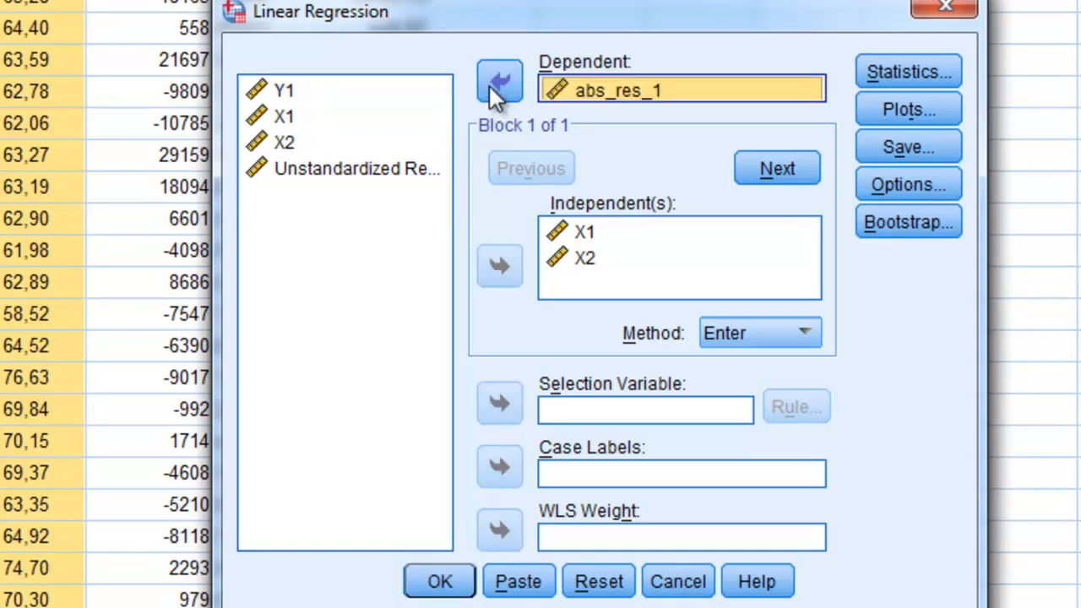
# - Turn off the covariance matrix and collinearity diagnostics statistics and run the regression
pyautogui.click(883, 76)
pyautogui.click(515, 272)
pyautogui.click(679, 266)
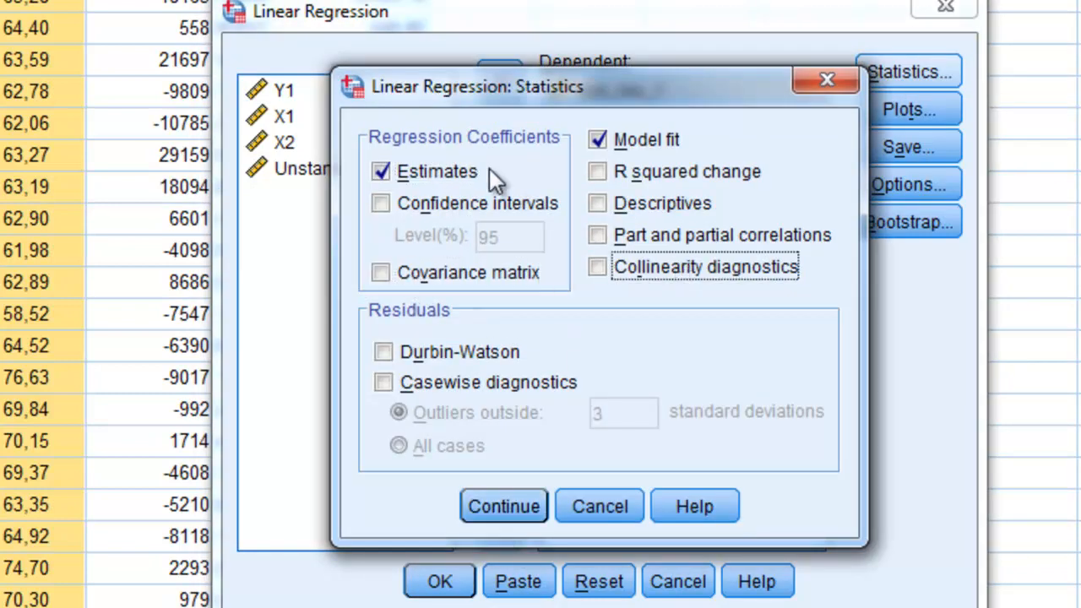
pyautogui.click(463, 509)
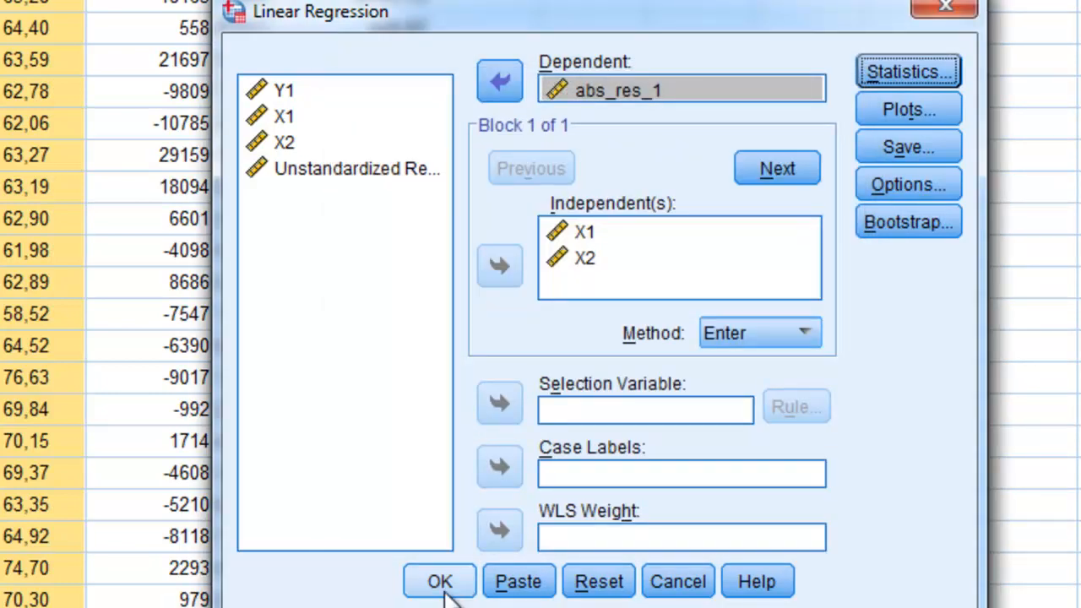
pyautogui.click(445, 589)
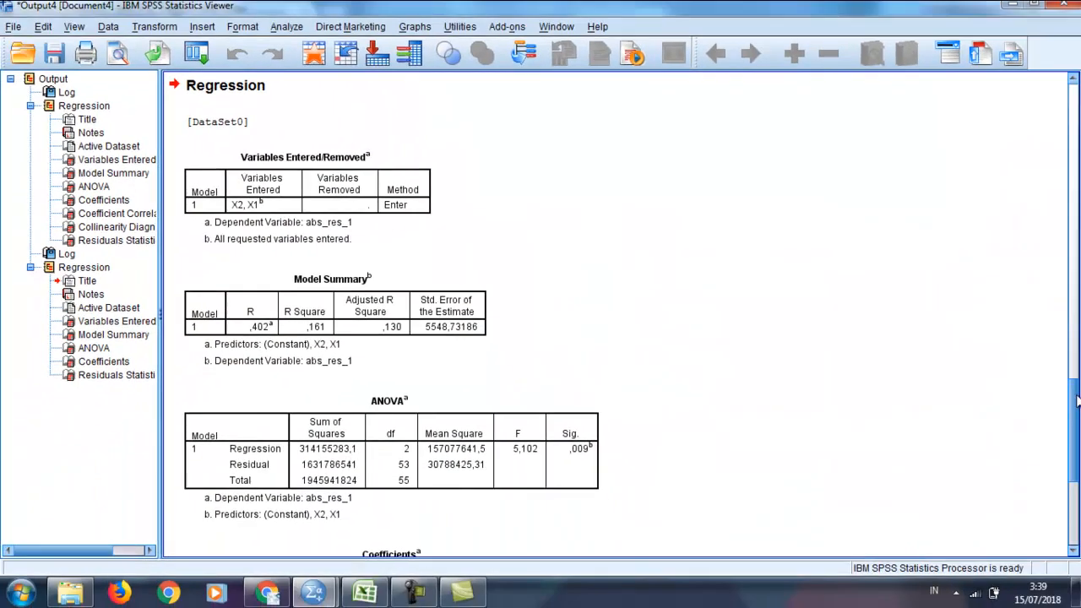
# - Examine the significance values of X1 and X2 in the Coefficients table for abs_res_1, dismissing the Windows color scheme prompt
pyautogui.click(321, 342)
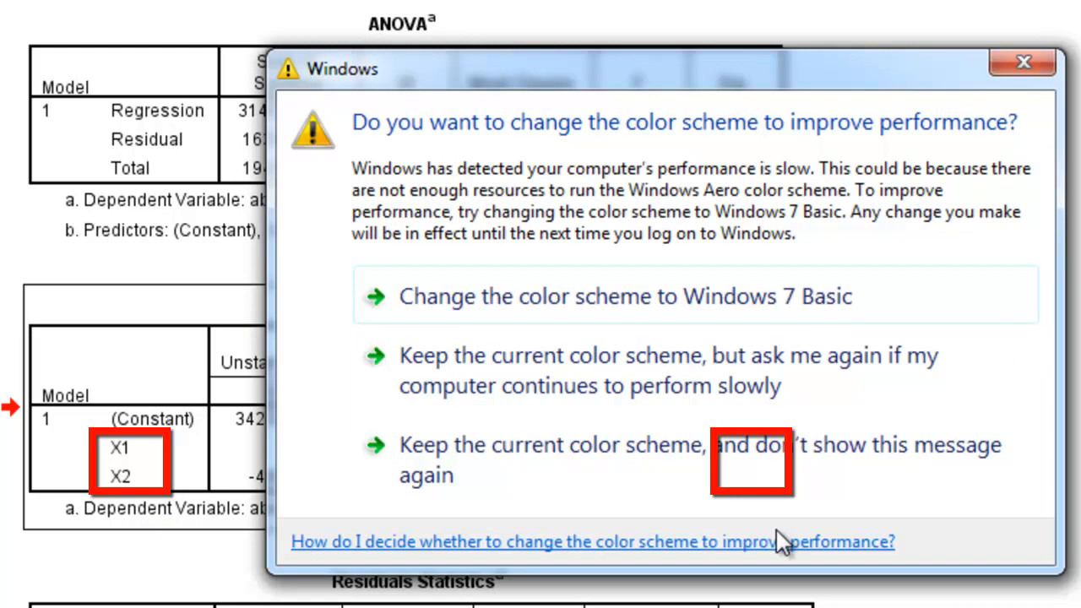
pyautogui.click(1023, 62)
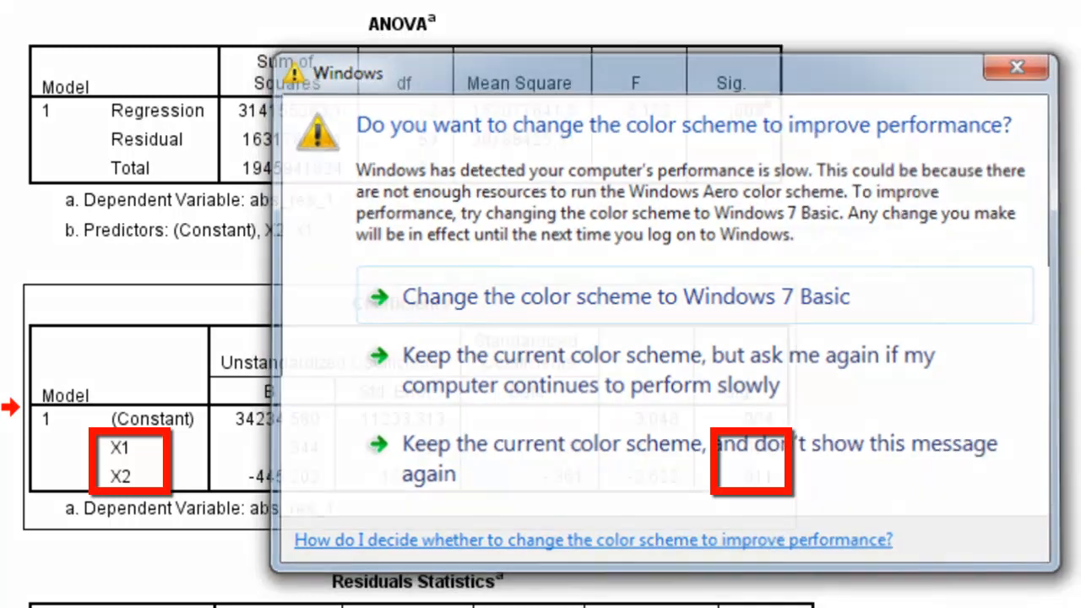